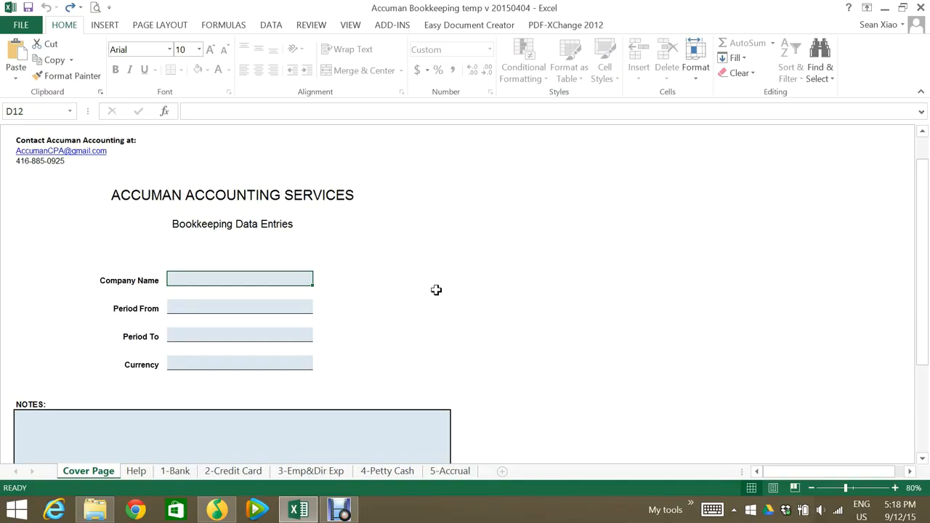
# Fill in the cover page with company name ABC Corp, period 2015-01-01 to 2015-12-31 and currency CAD
pyautogui.write('ABC Corp')
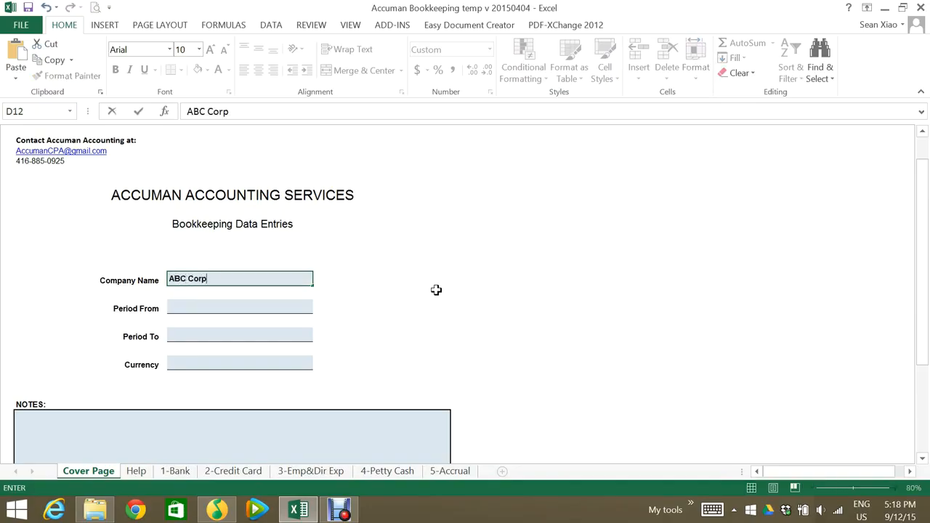
pyautogui.press('Return')
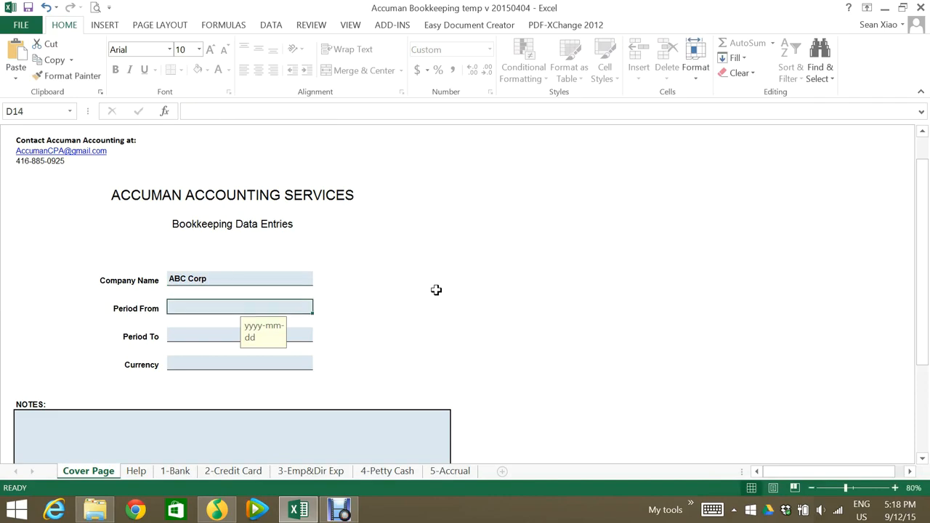
pyautogui.write('2015-01-1')
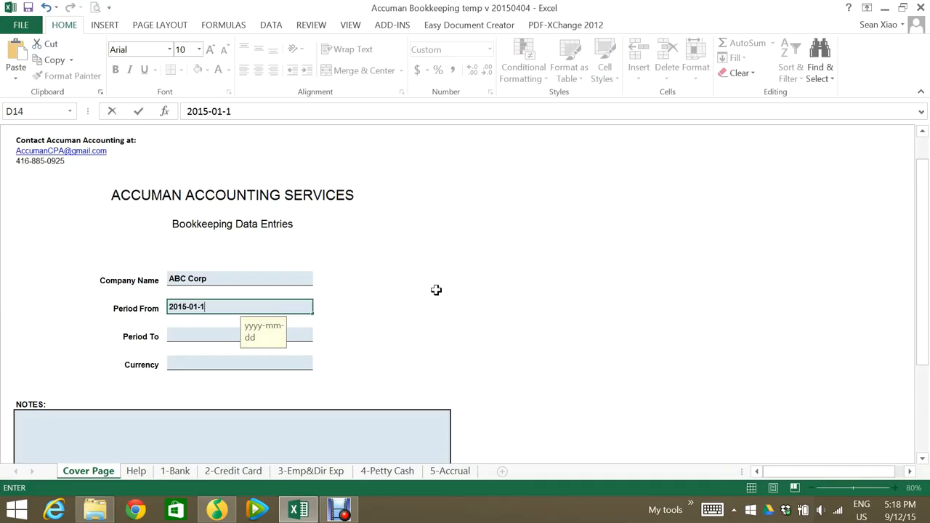
pyautogui.press('Return')
pyautogui.write('201')
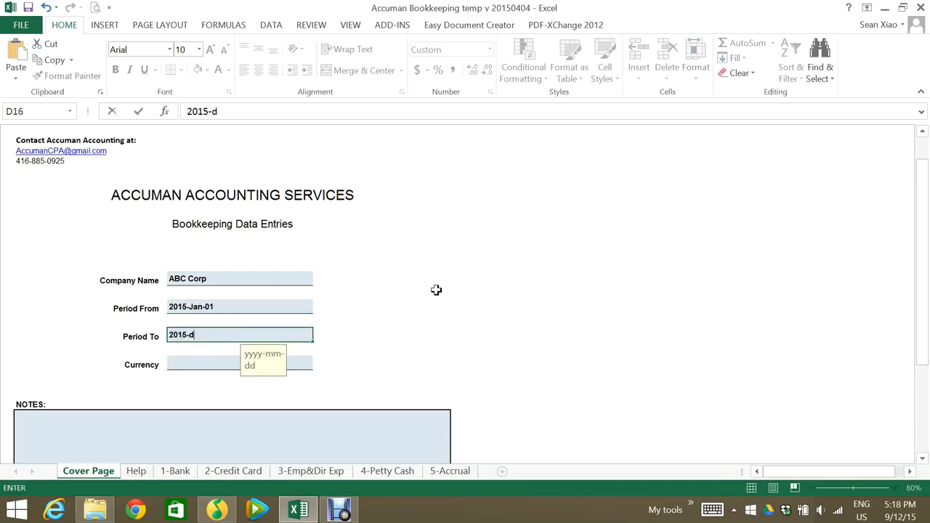
pyautogui.write('5-12-31')
pyautogui.press('Return')
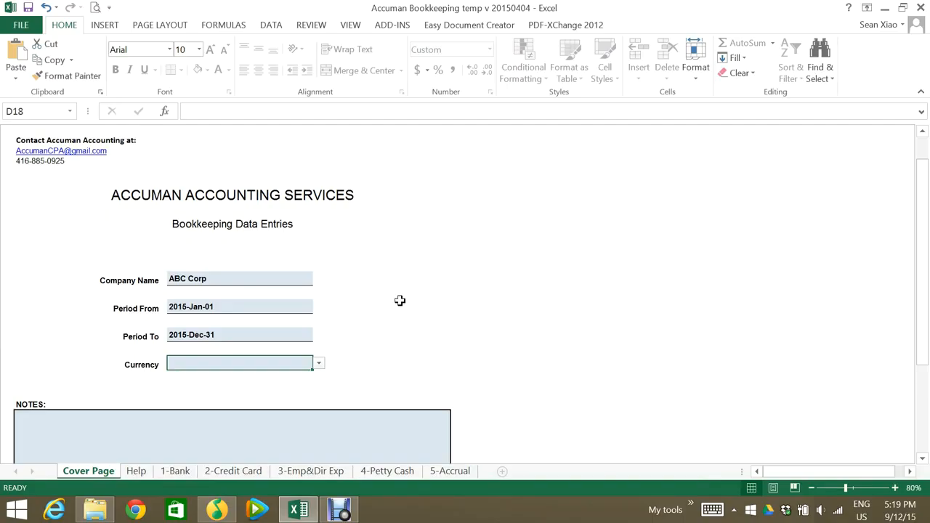
pyautogui.click(319, 363)
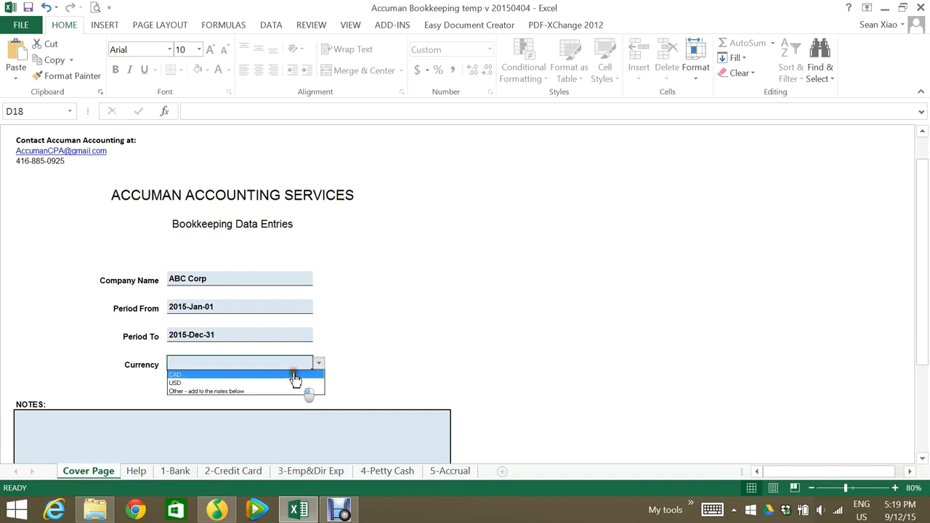
pyautogui.click(295, 375)
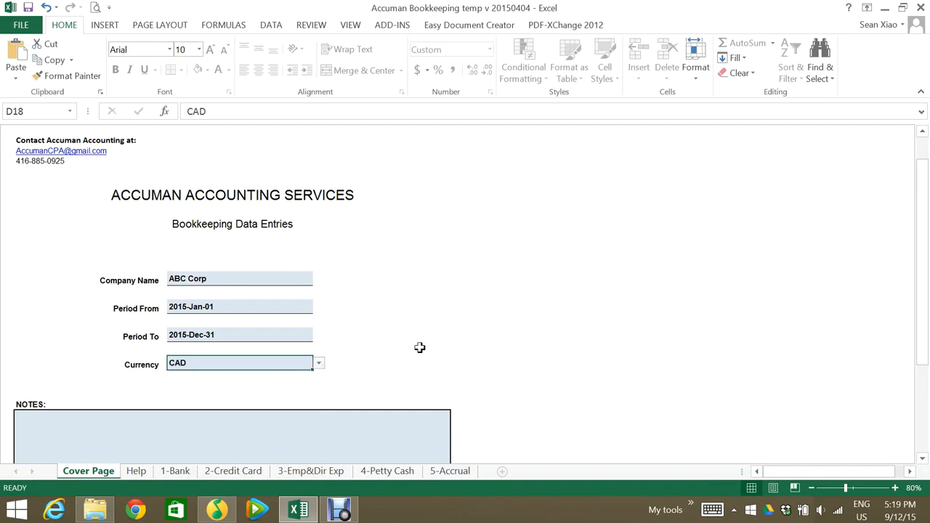
# Look over the usage instructions on the Help sheet
pyautogui.scroll(-1, 309, 380)
pyautogui.click(136, 471)
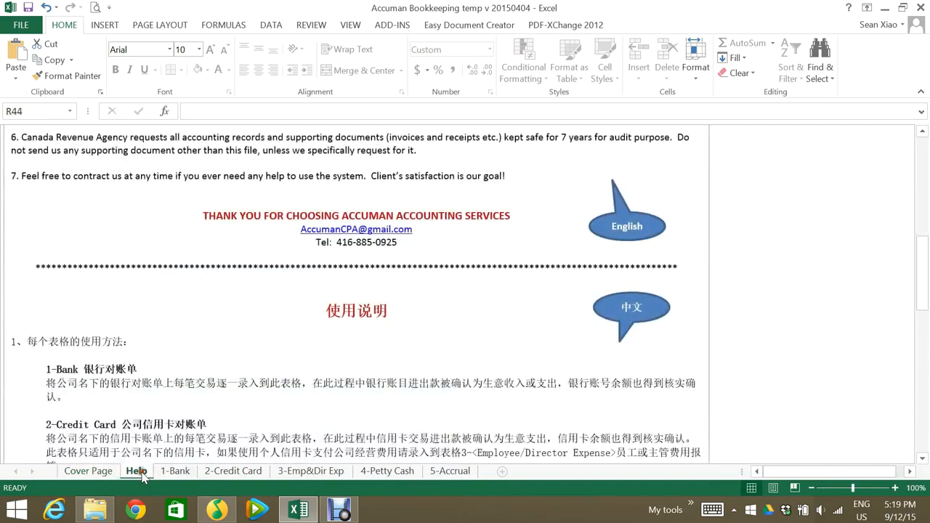
pyautogui.scroll(3, 227, 346)
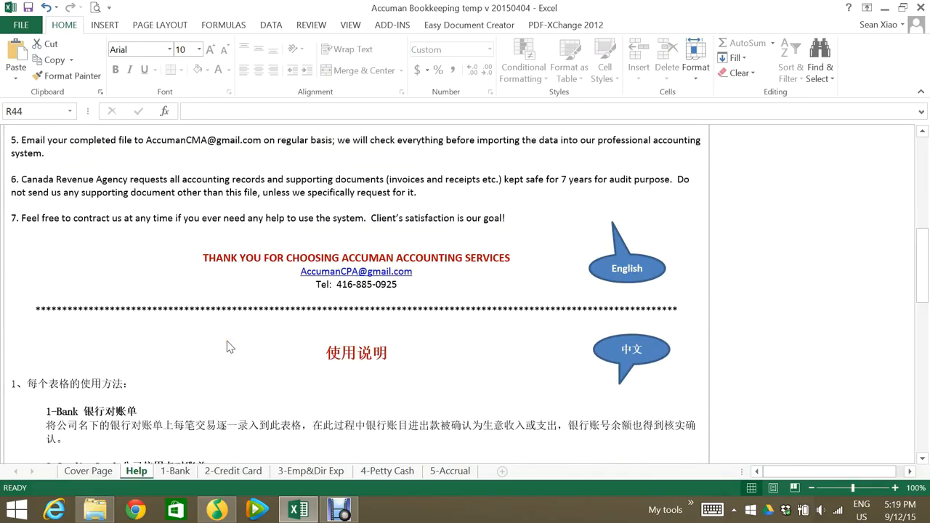
pyautogui.moveTo(926, 301)
pyautogui.mouseDown()
pyautogui.moveTo(927, 224)
pyautogui.moveTo(927, 299)
pyautogui.mouseUp()
# On the 1-Bank sheet, enter the bank name TD and the account number as the bank account identifier
pyautogui.click(178, 471)
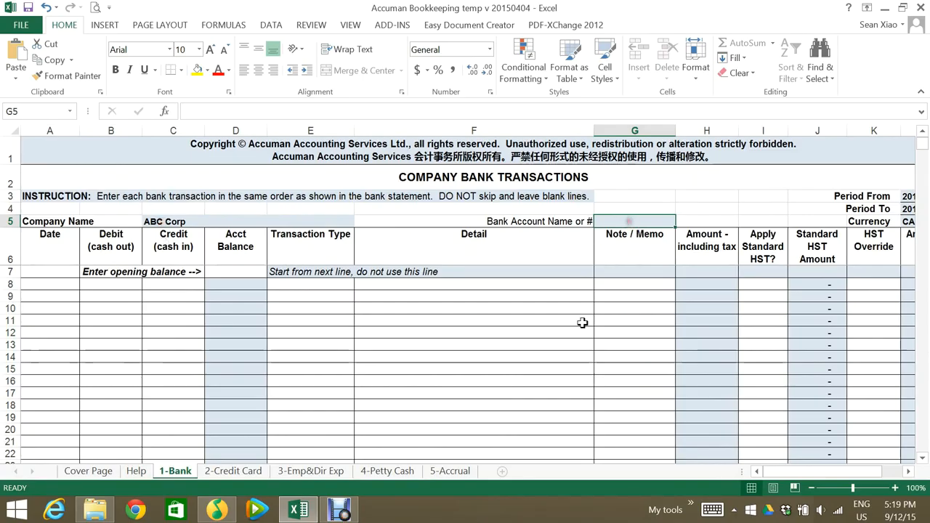
pyautogui.write('TD')
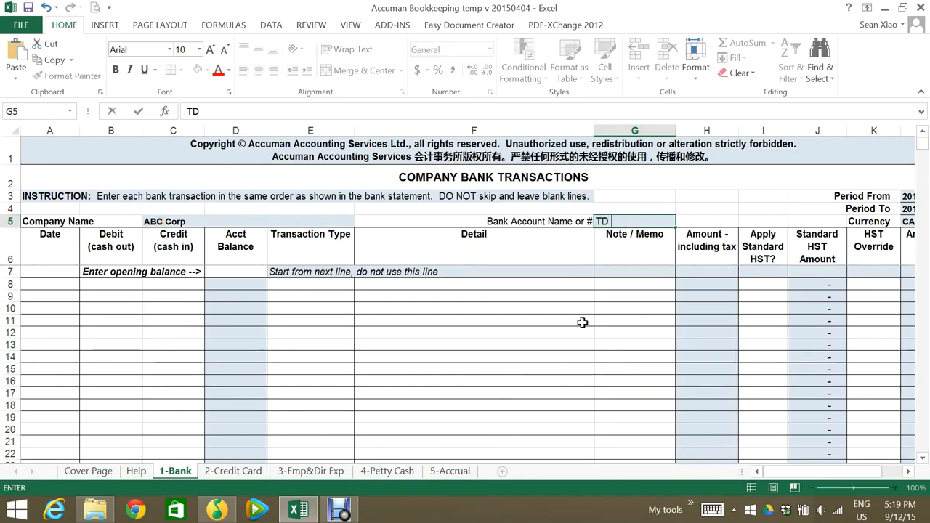
pyautogui.write(' #1234')
pyautogui.press('Return')
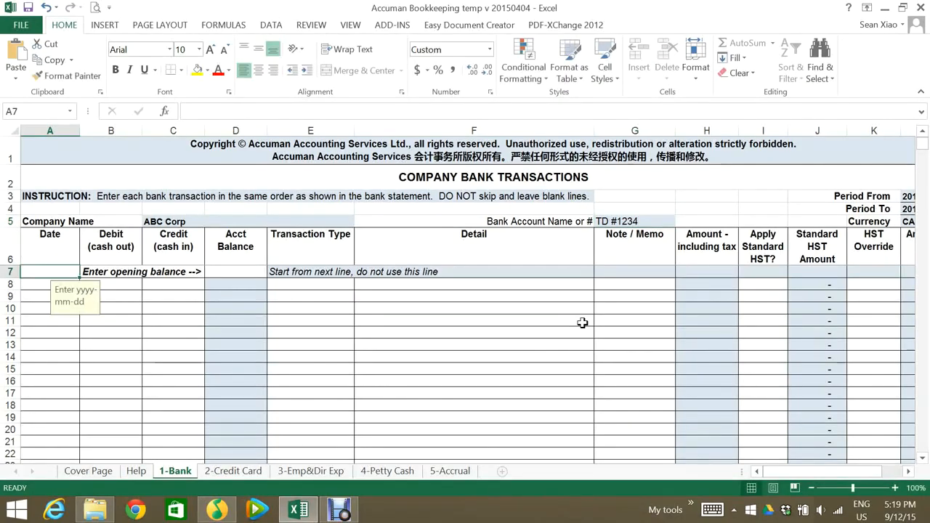
# Enter the opening balance line in row 7 with date 2015-01-01 and a balance of 5000
pyautogui.write('2015-01-1')
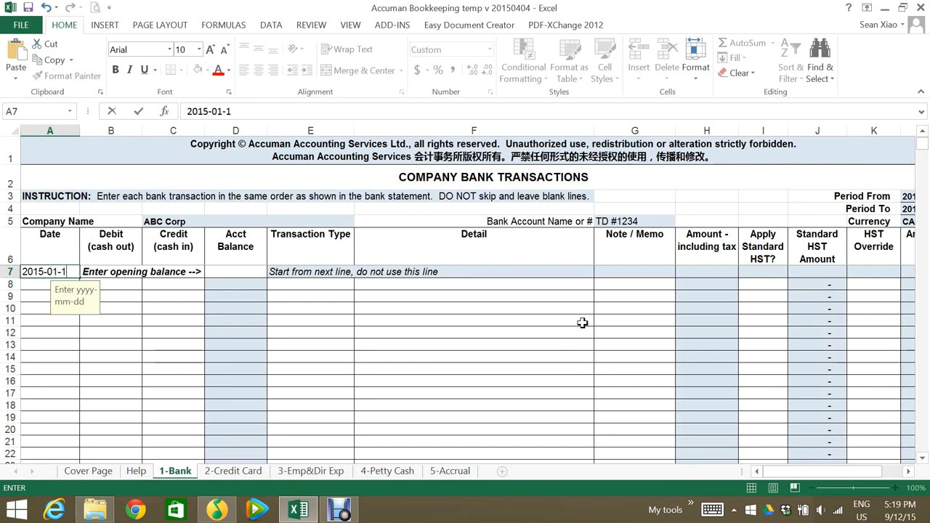
pyautogui.press('Tab')
pyautogui.write('5,000')
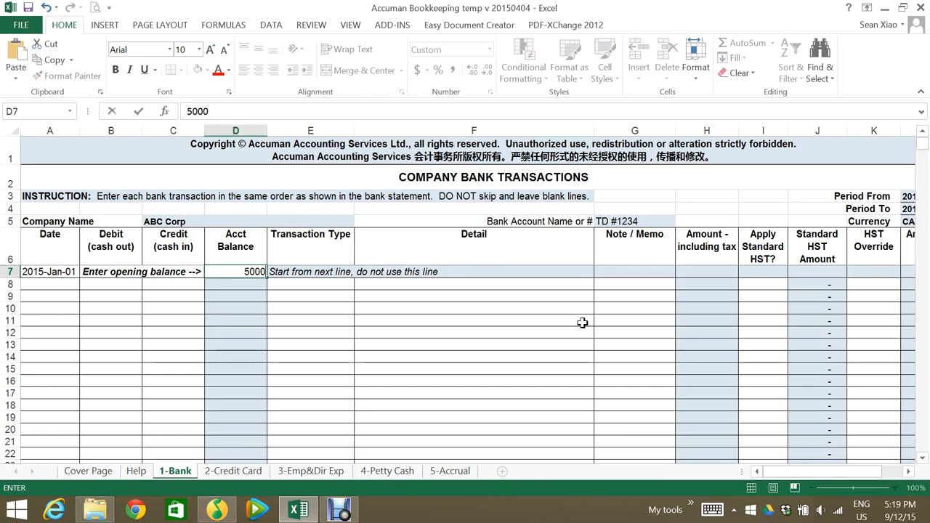
pyautogui.press('Return')
# Start the first transaction in row 8 with date 2015-01-02 and a cash-in amount of 3000
pyautogui.write('2015')
pyautogui.write('-1-2')
pyautogui.press('Tab')
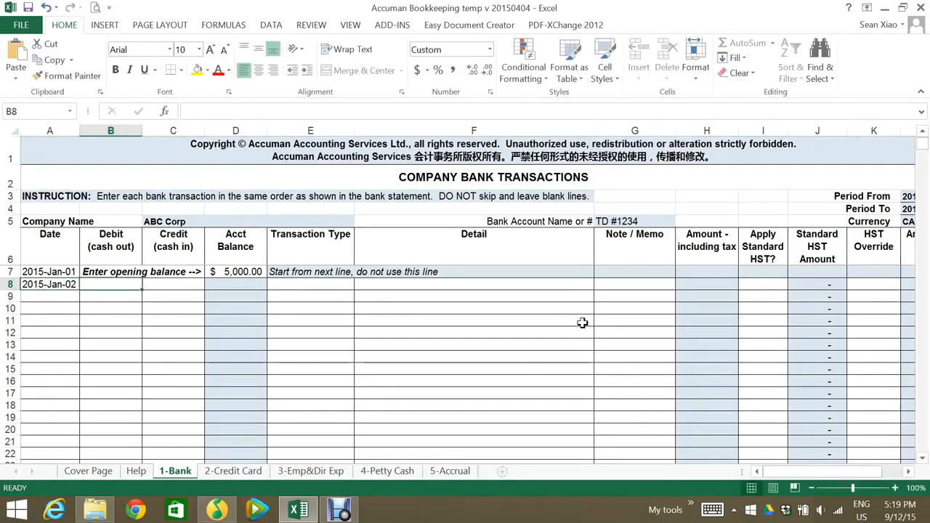
pyautogui.press('Tab')
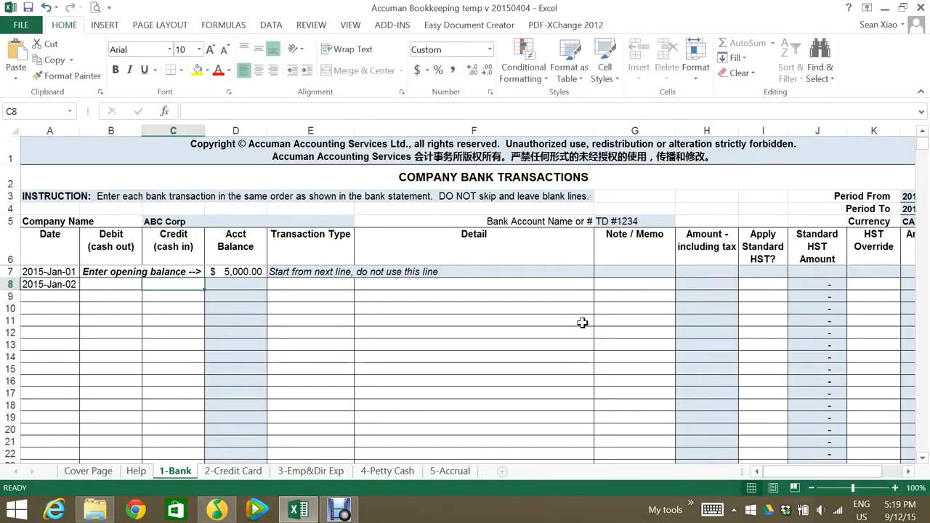
pyautogui.write('3000')
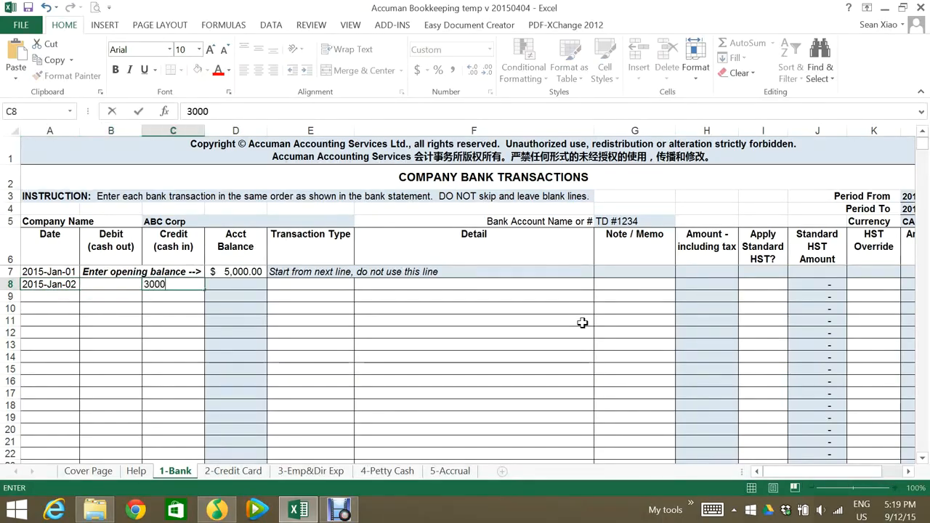
pyautogui.press('Tab')
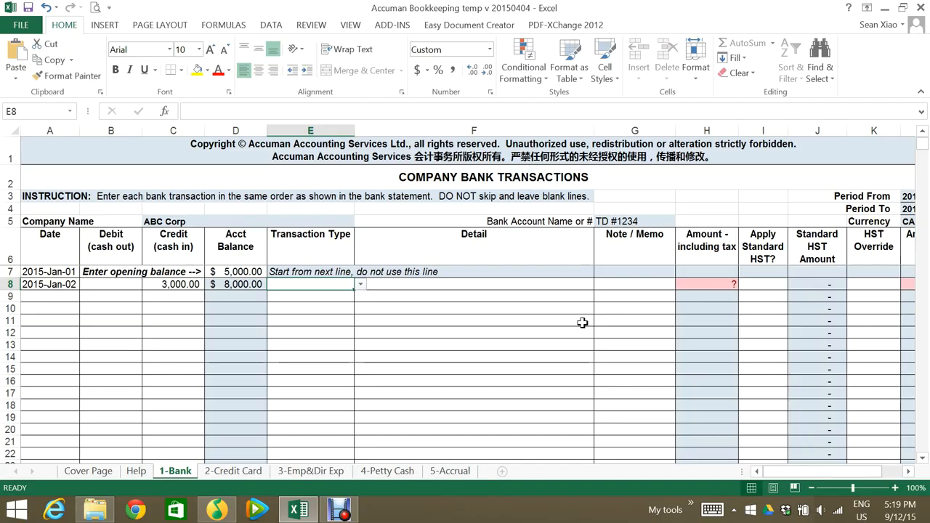
# Classify the 3000 deposit in row 8 as transaction type Sales with detail Product Sales
pyautogui.click(361, 285)
pyautogui.click(335, 296)
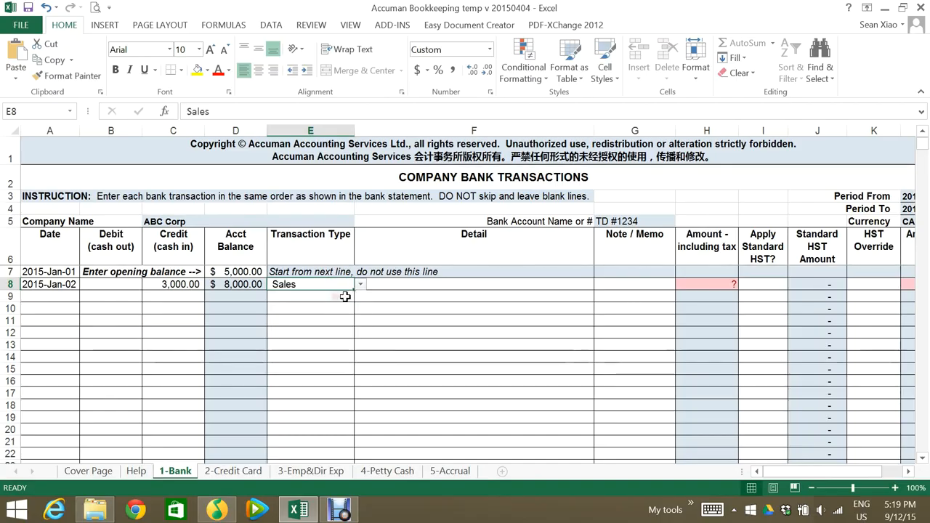
pyautogui.click(395, 287)
pyautogui.click(598, 285)
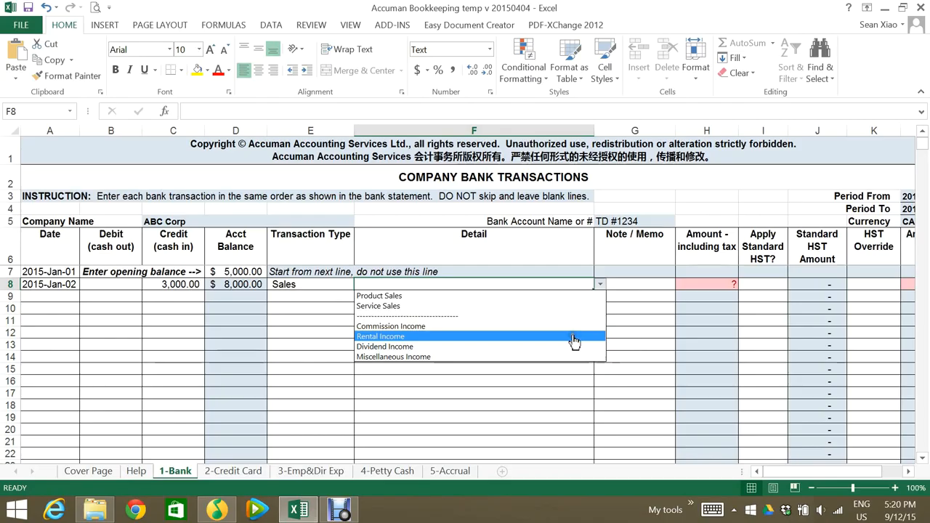
pyautogui.click(466, 297)
pyautogui.press('Tab')
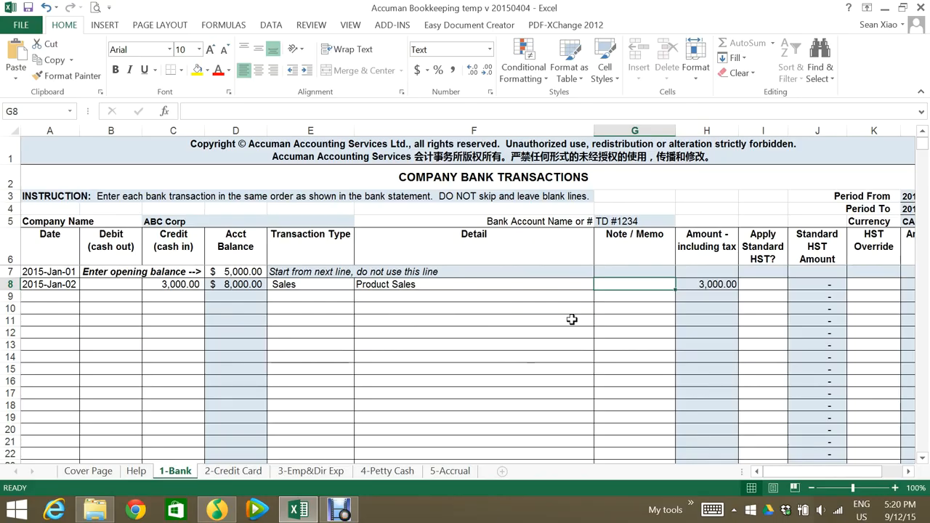
# Add the memo "Cient A" to the row 8 sale and set Apply Standard HST to Yes
pyautogui.write('Cient A')
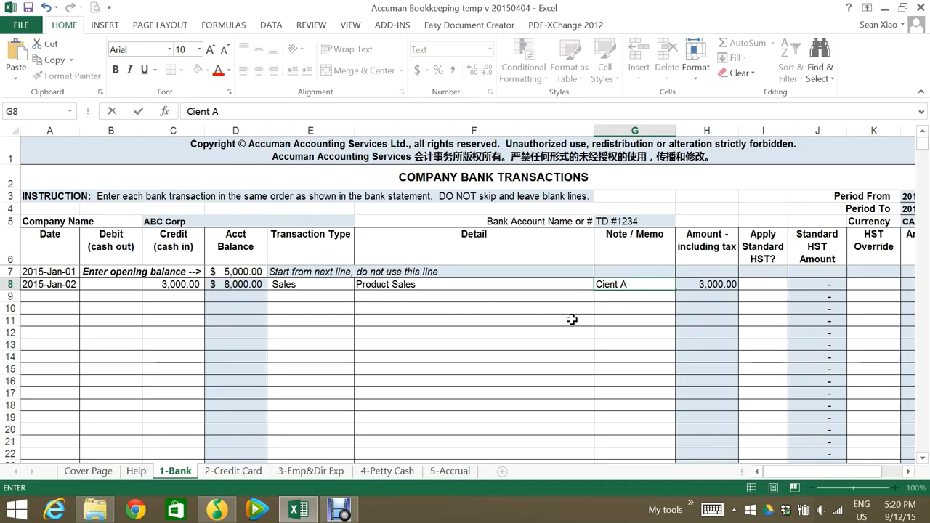
pyautogui.press('Tab')
pyautogui.press('Tab')
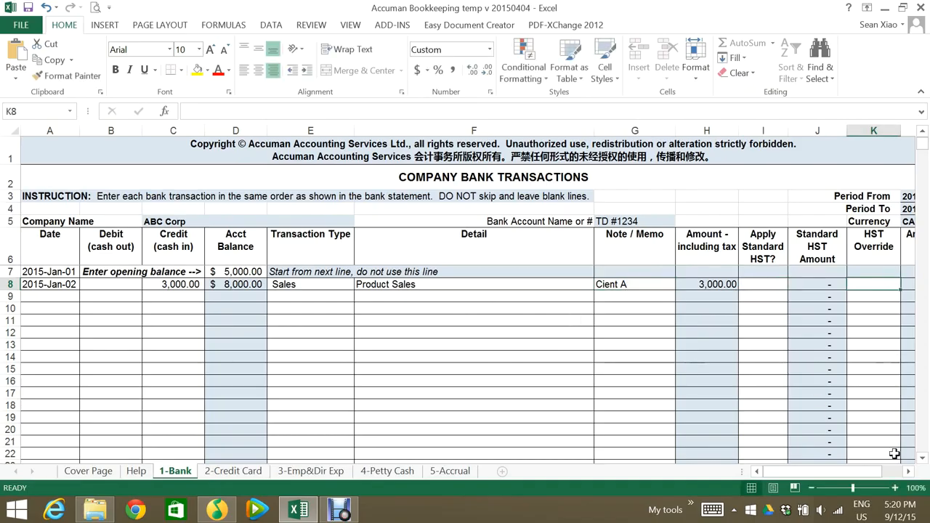
pyautogui.click(908, 470)
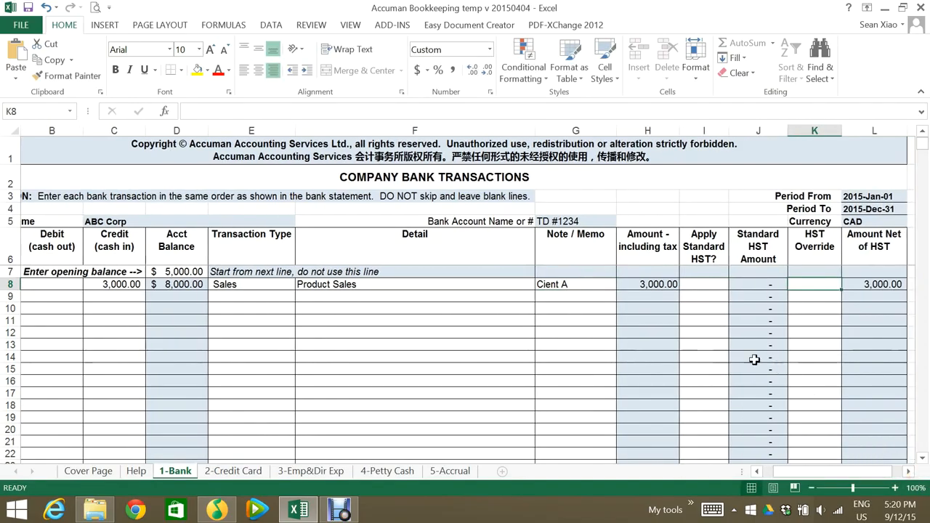
pyautogui.click(701, 285)
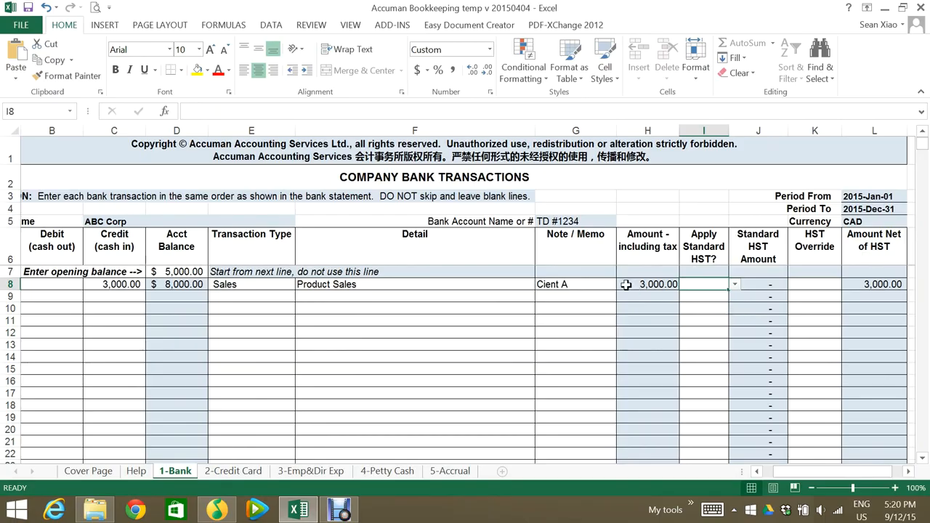
pyautogui.click(735, 285)
pyautogui.click(726, 294)
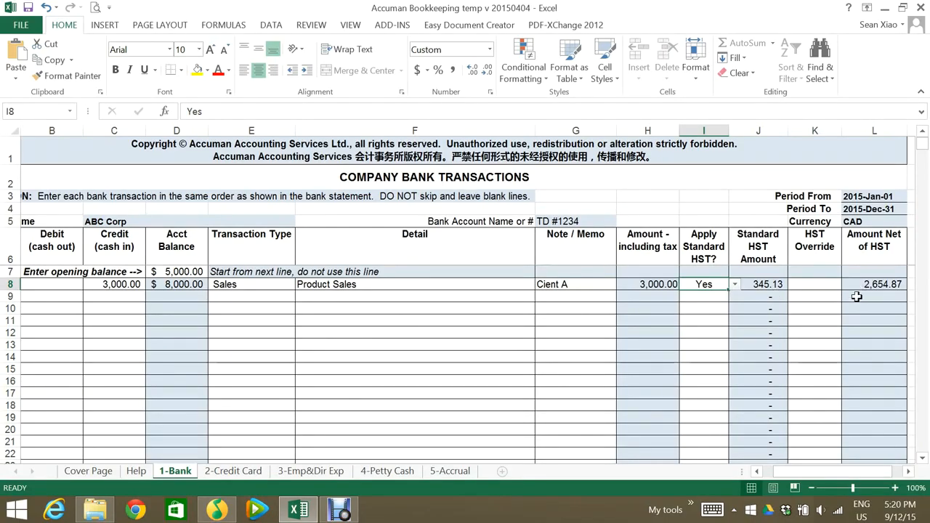
# Start the second transaction in row 9 with date 2015-01-03 and a cash-out amount of 500
pyautogui.click(762, 468)
pyautogui.click(44, 302)
pyautogui.write('2015-')
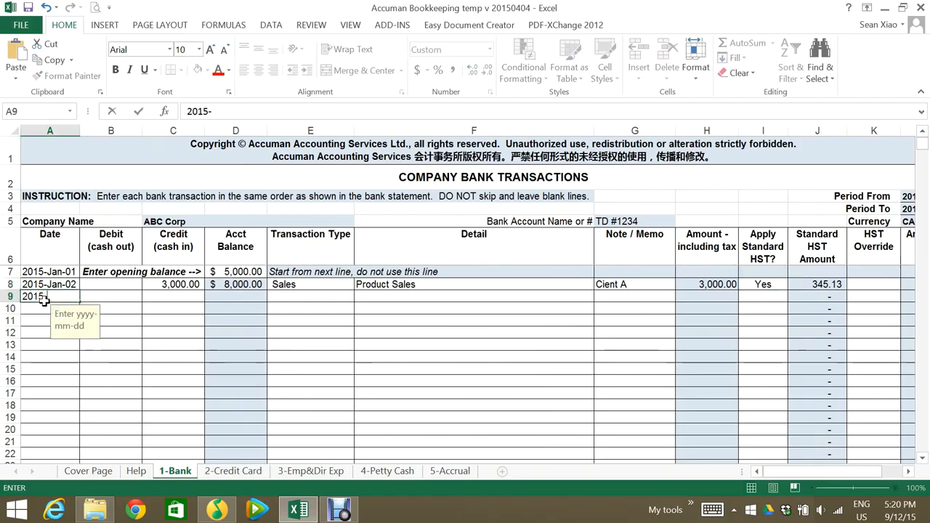
pyautogui.write('1-3')
pyautogui.press('Tab')
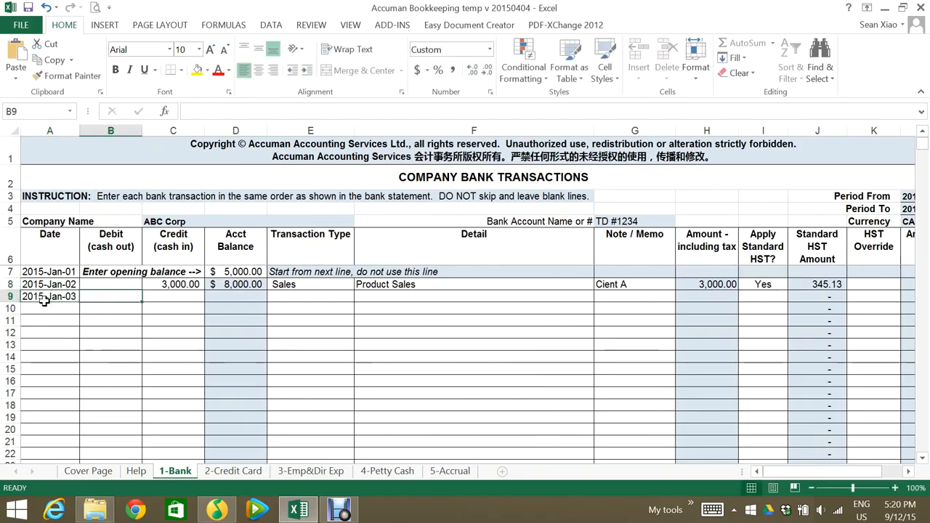
pyautogui.write('500.00')
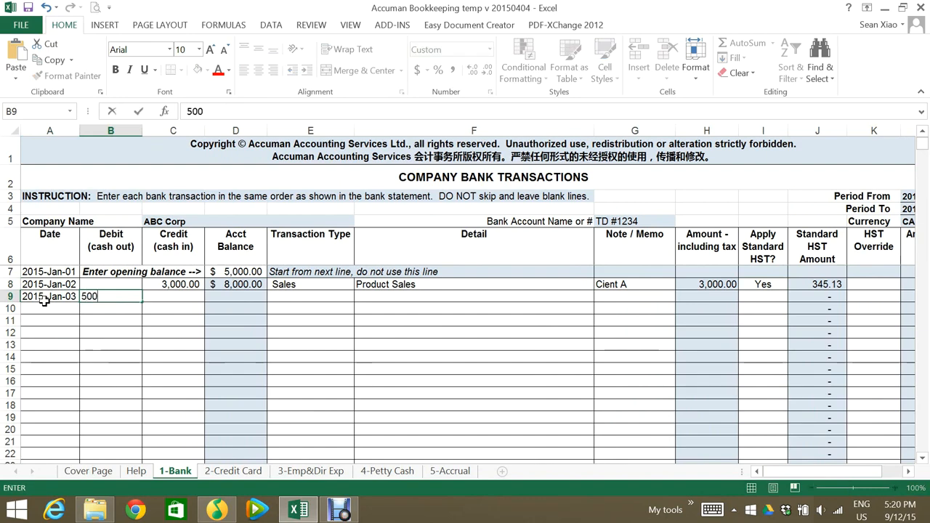
pyautogui.press('Tab')
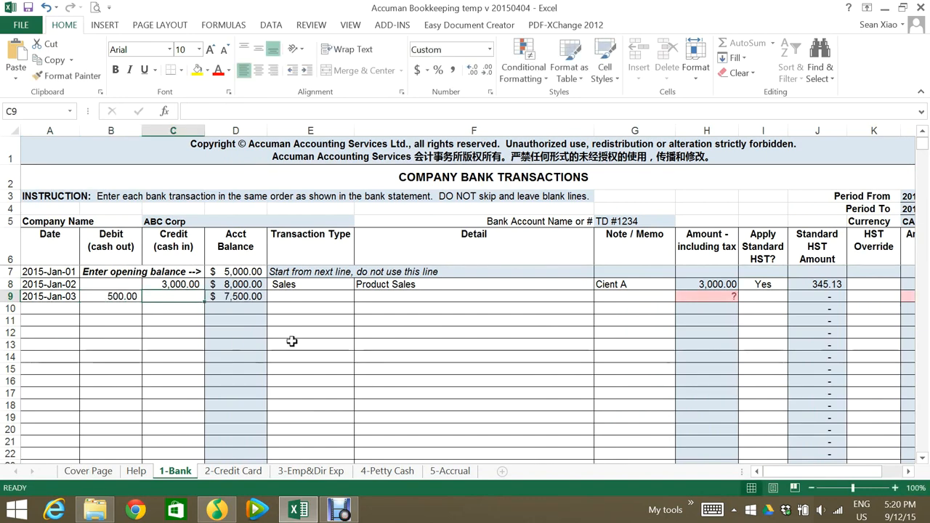
# Classify the 500 payment in row 9 as transaction type Expense with detail Business insurance, leaving the memo empty
pyautogui.press('Tab')
pyautogui.hotkey('alt', 'Down')
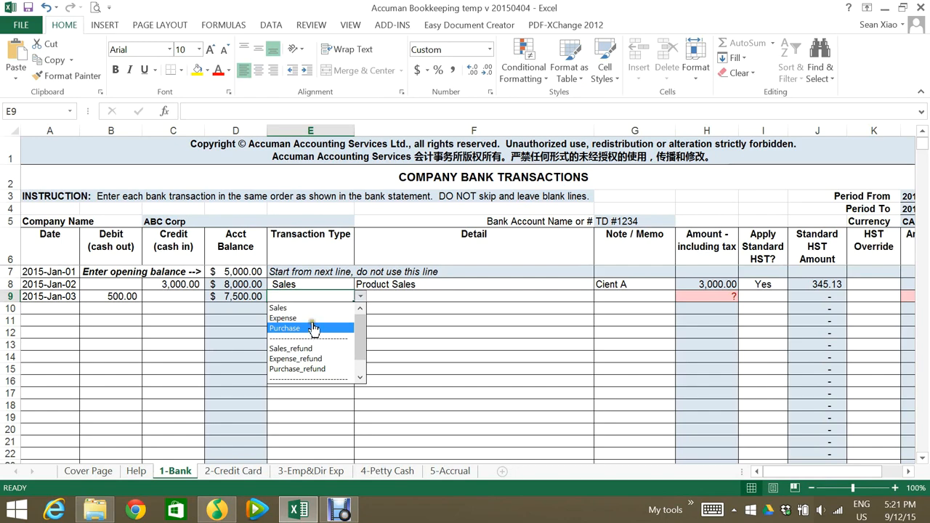
pyautogui.click(311, 318)
pyautogui.click(394, 296)
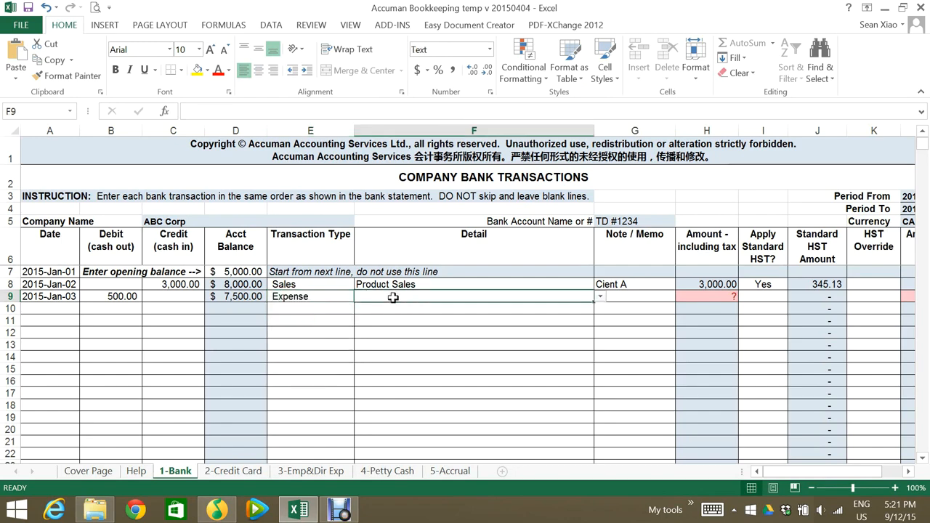
pyautogui.click(528, 298)
pyautogui.moveTo(599, 320)
pyautogui.mouseDown()
pyautogui.moveTo(603, 376)
pyautogui.moveTo(598, 313)
pyautogui.mouseUp()
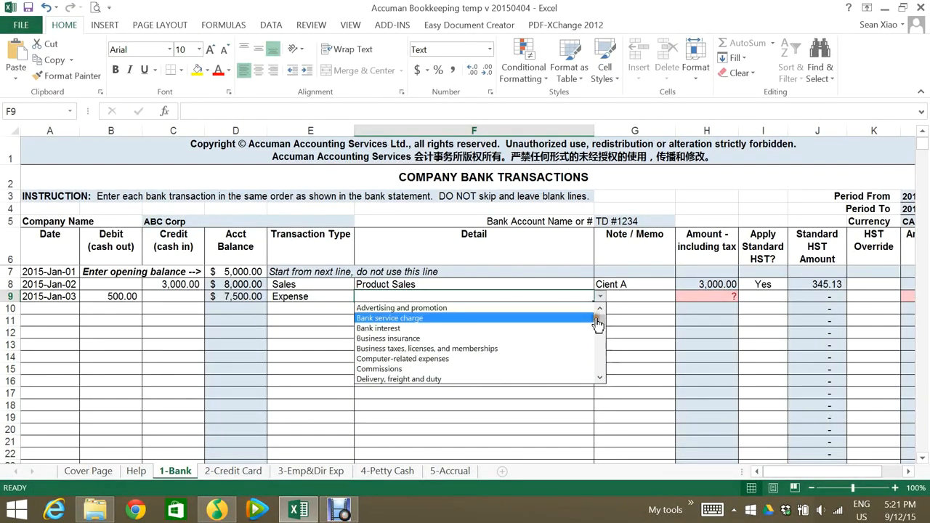
pyautogui.click(552, 338)
pyautogui.press('Tab')
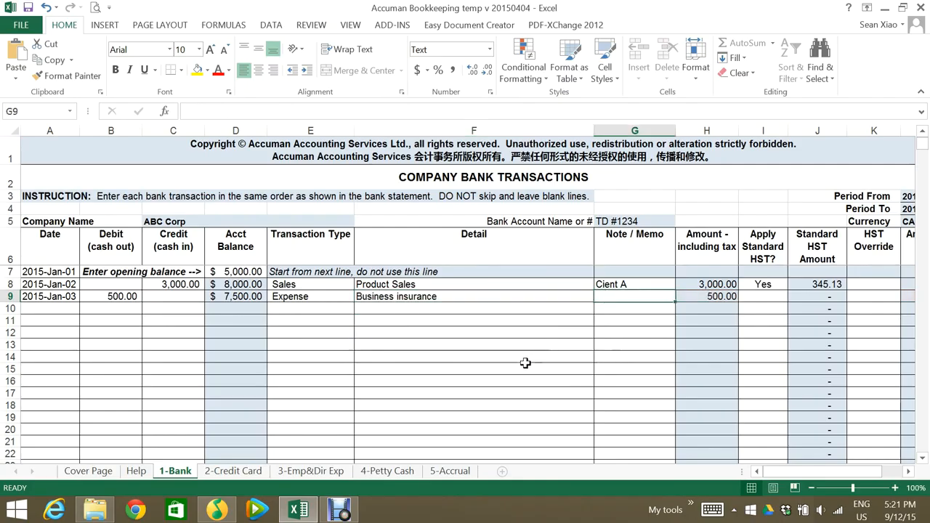
pyautogui.press('Tab')
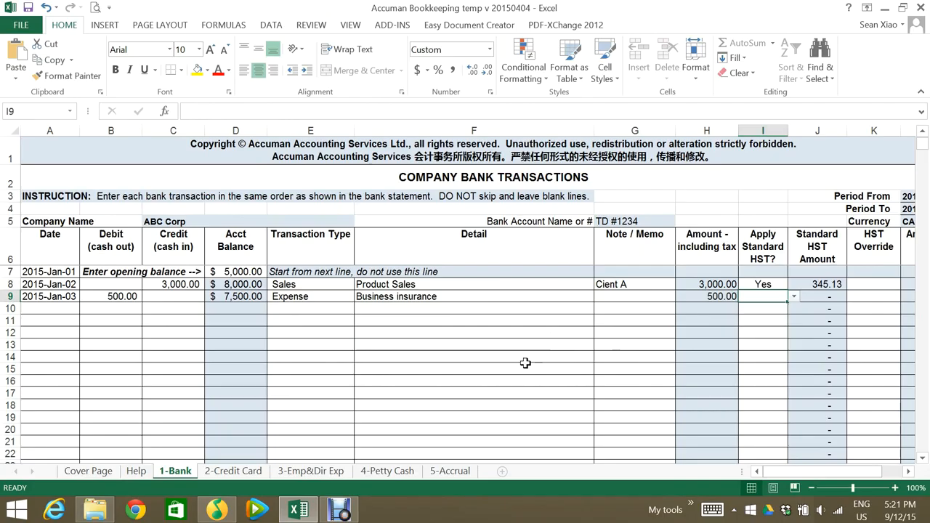
# Set Apply Standard HST to No for the row 9 payment and change its detail to Computer-related expenses
pyautogui.click(783, 298)
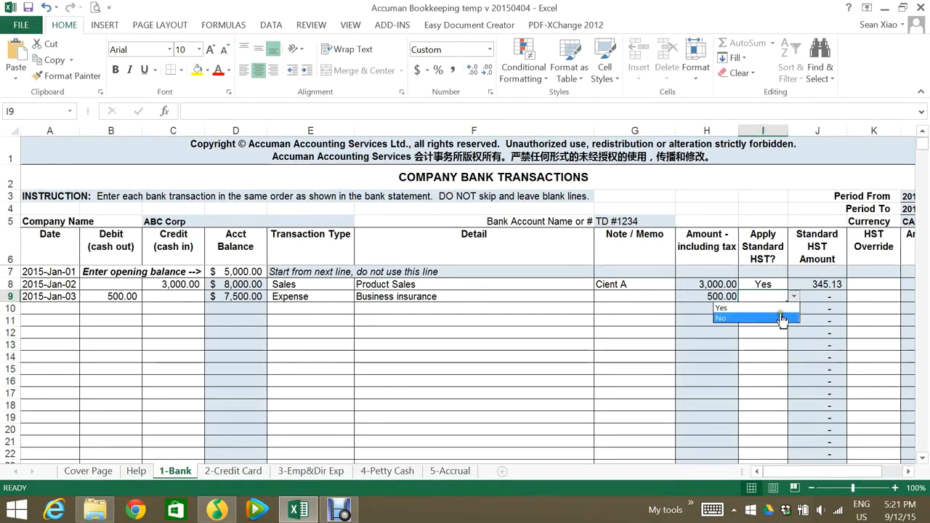
pyautogui.click(781, 318)
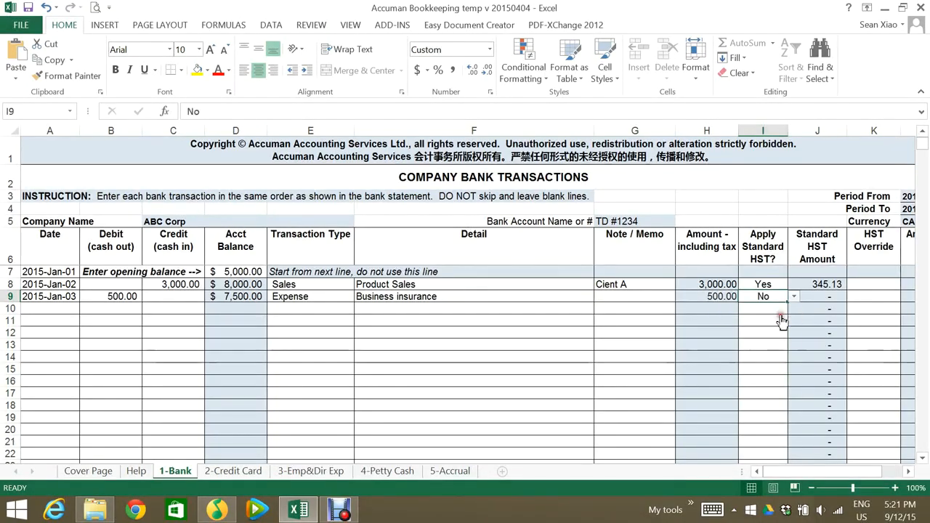
pyautogui.click(557, 299)
pyautogui.click(598, 298)
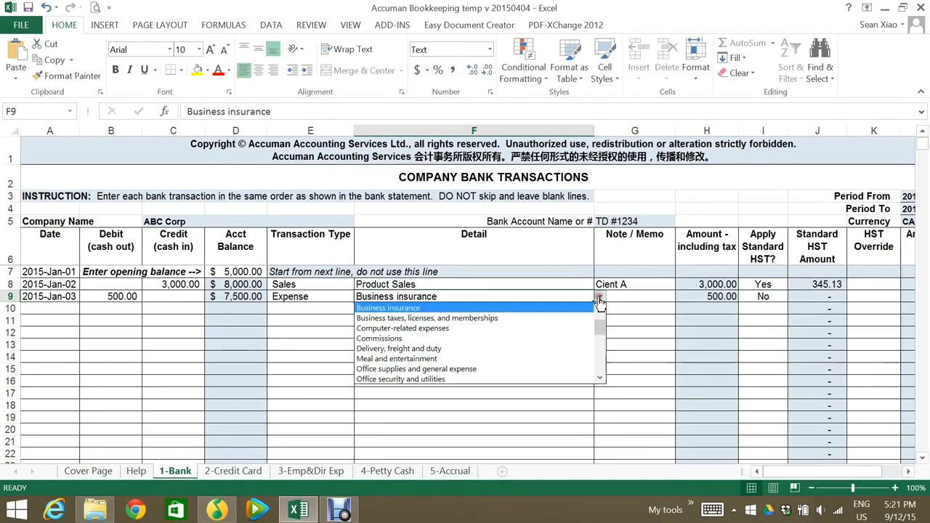
pyautogui.click(536, 329)
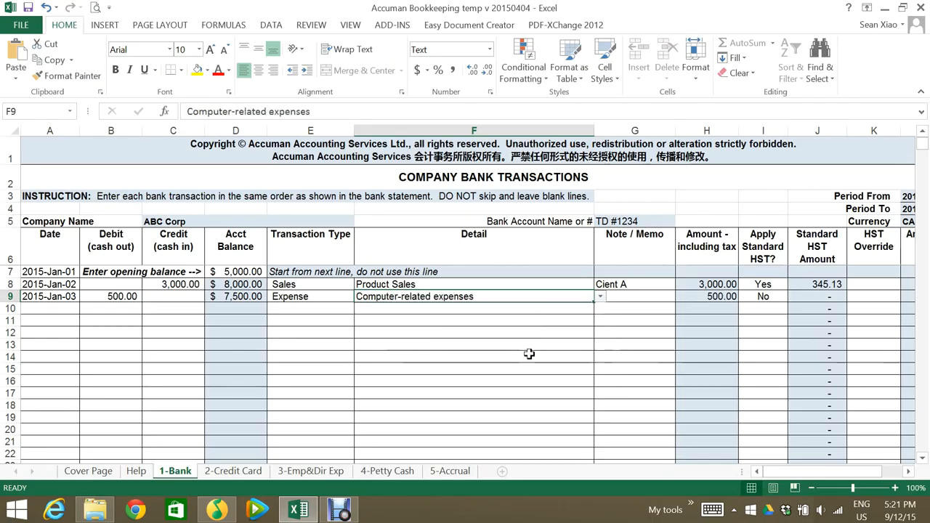
# Switch Apply Standard HST to Yes for the computer-related expense in row 9
pyautogui.press('Tab')
pyautogui.press('Tab')
pyautogui.press('Tab')
pyautogui.press('Tab')
pyautogui.click(766, 297)
pyautogui.click(793, 296)
pyautogui.click(788, 307)
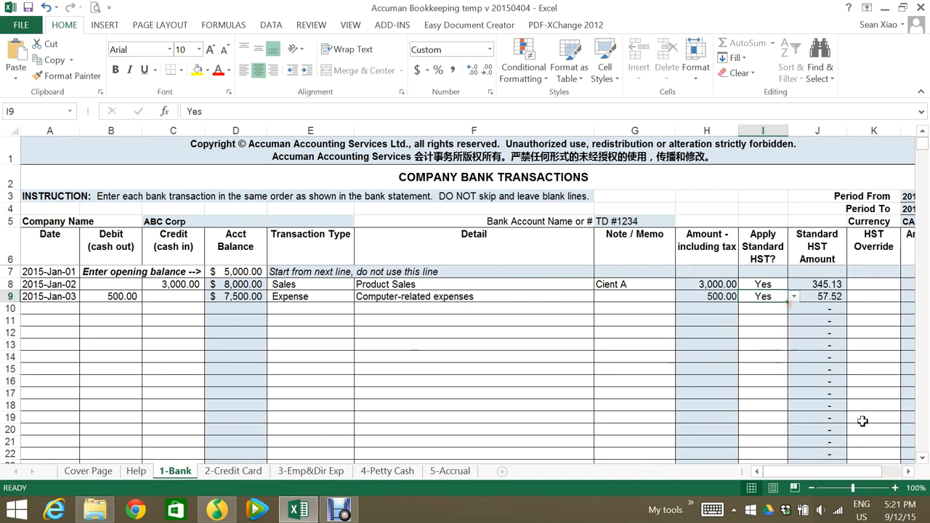
# Set Apply Standard HST to No for the row 9 expense and enter an HST override of 20
pyautogui.click(907, 471)
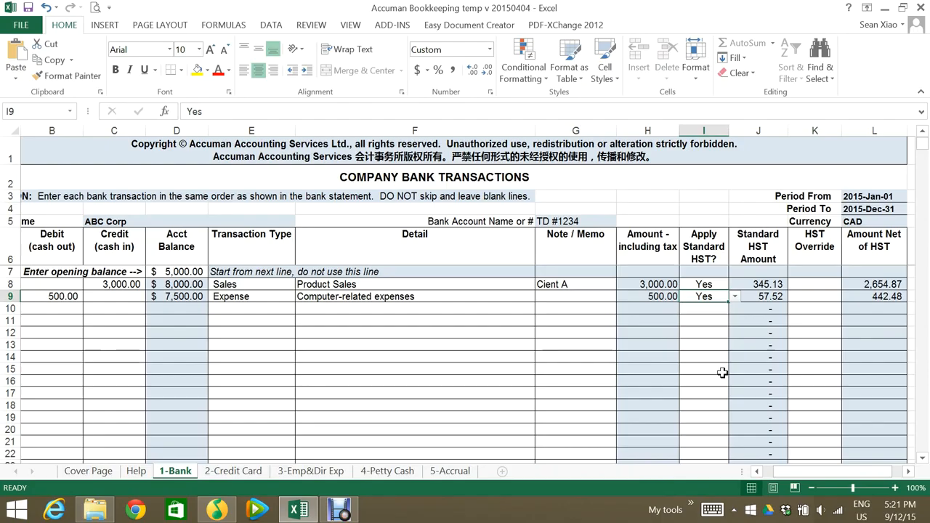
pyautogui.click(735, 297)
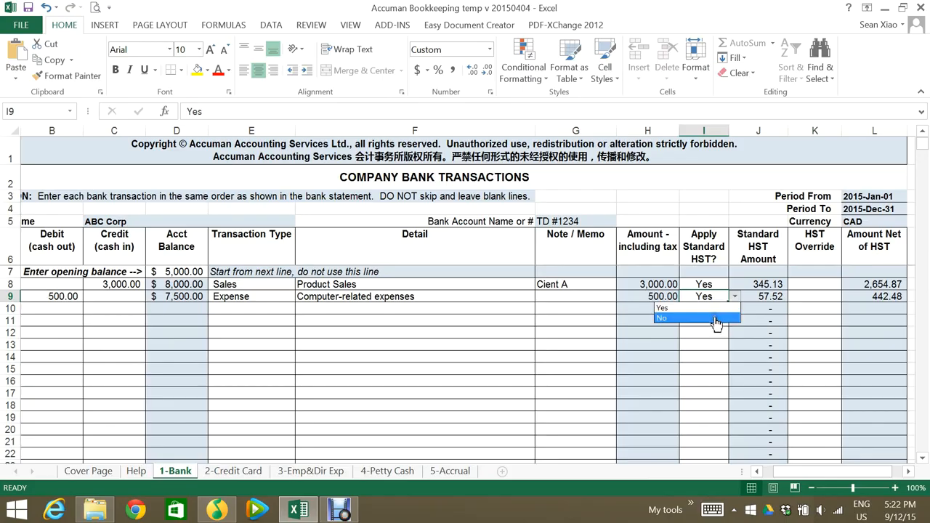
pyautogui.click(716, 318)
pyautogui.click(799, 303)
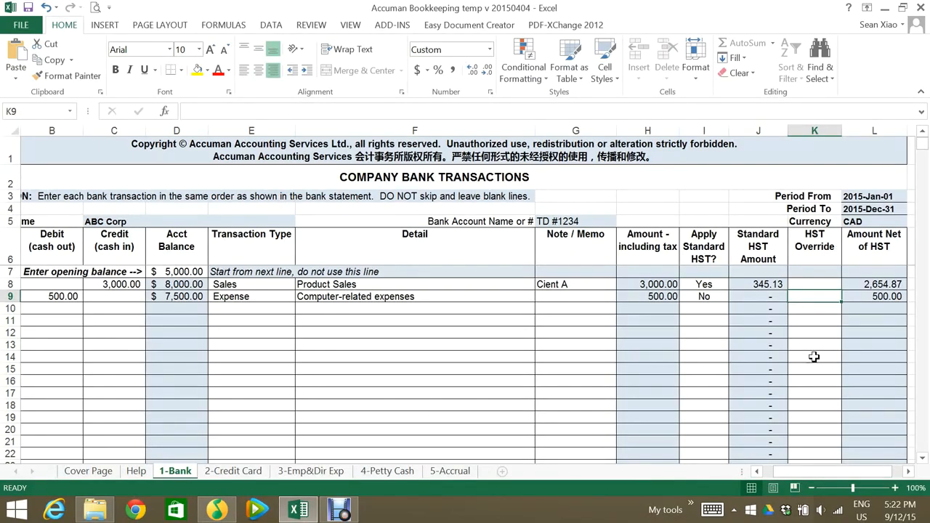
pyautogui.write('20')
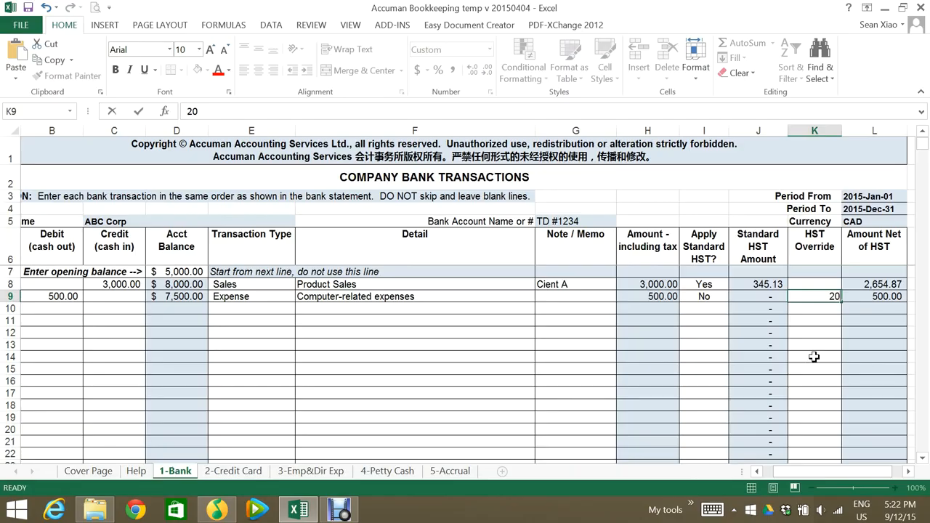
pyautogui.press('Return')
pyautogui.moveTo(825, 476); pyautogui.dragTo(872, 475)
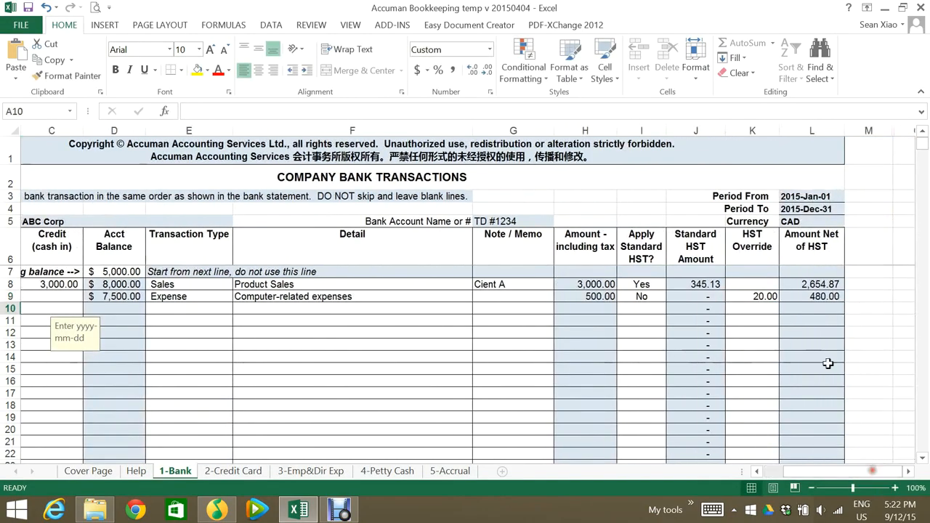
# Start the third transaction in row 10 with date 2015-1-5 and a cash-out amount of 600
pyautogui.click(769, 472)
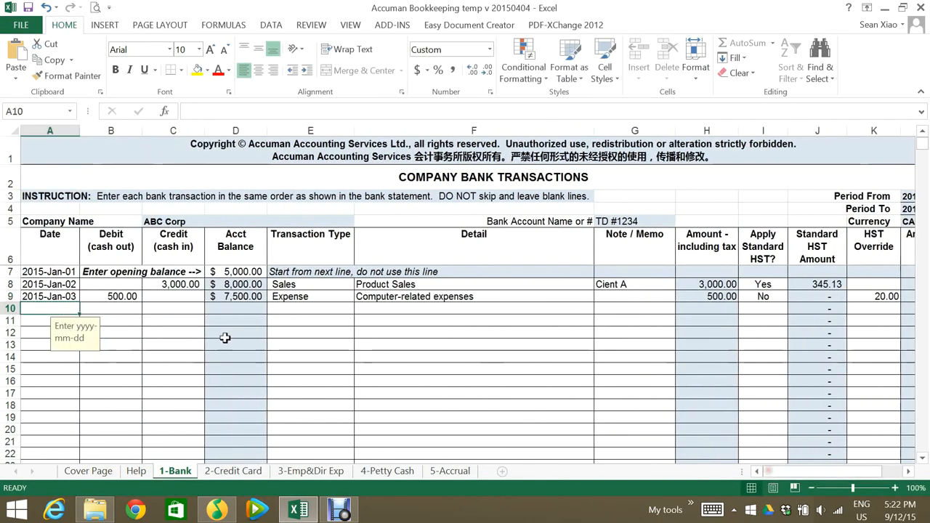
pyautogui.click(56, 310)
pyautogui.write('2')
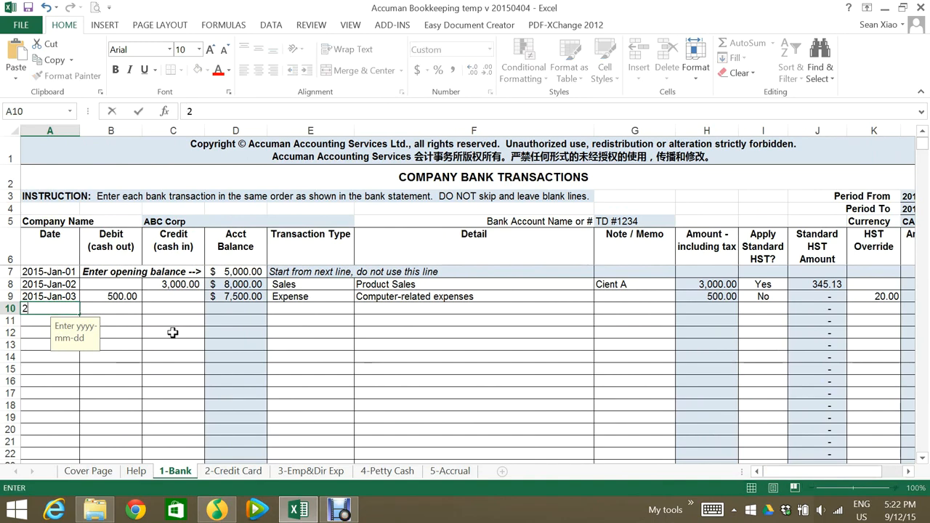
pyautogui.write('015-1-5')
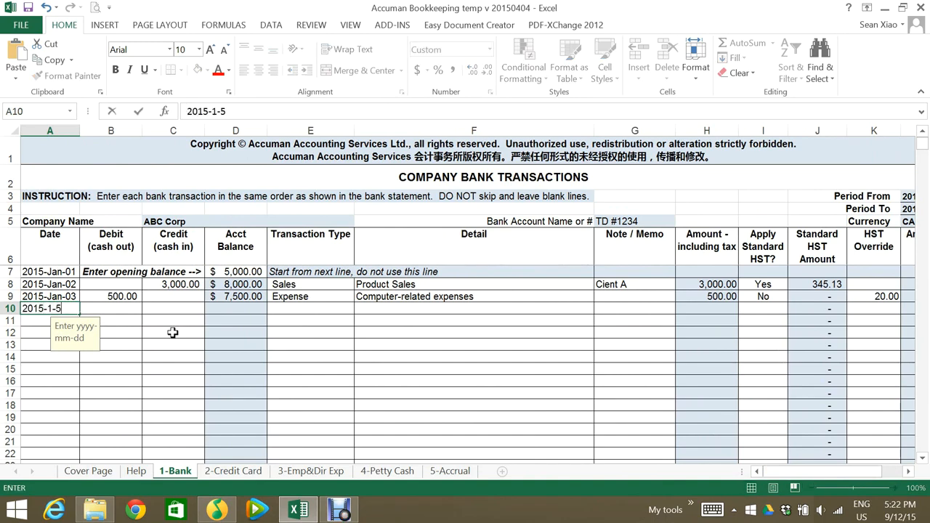
pyautogui.press('Tab')
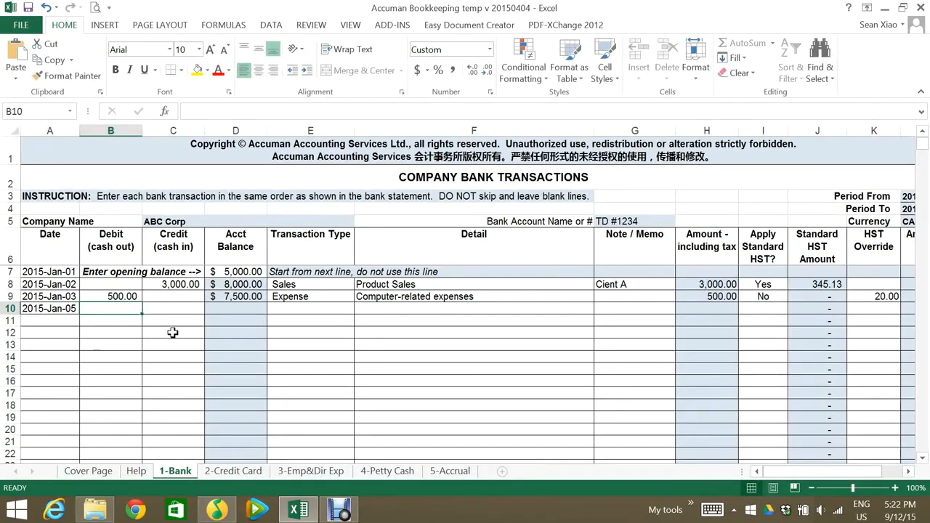
pyautogui.write('600')
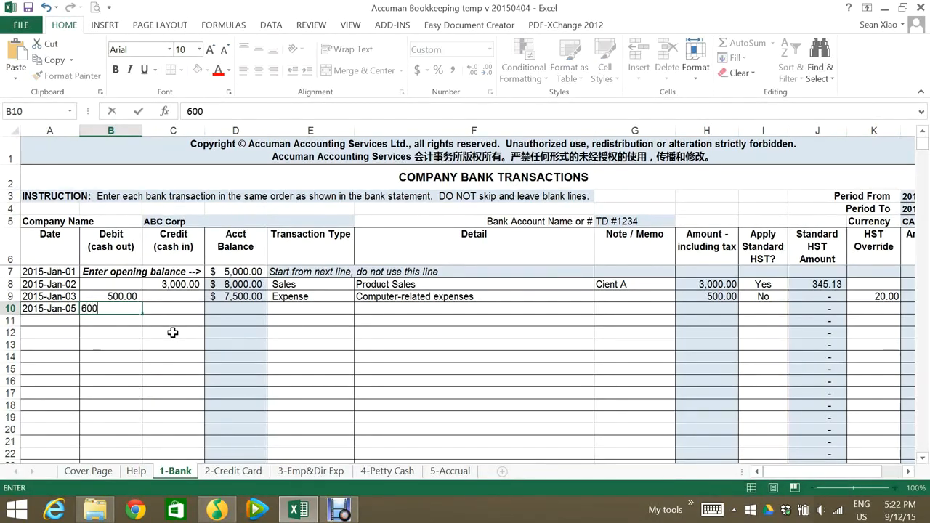
pyautogui.press('Tab')
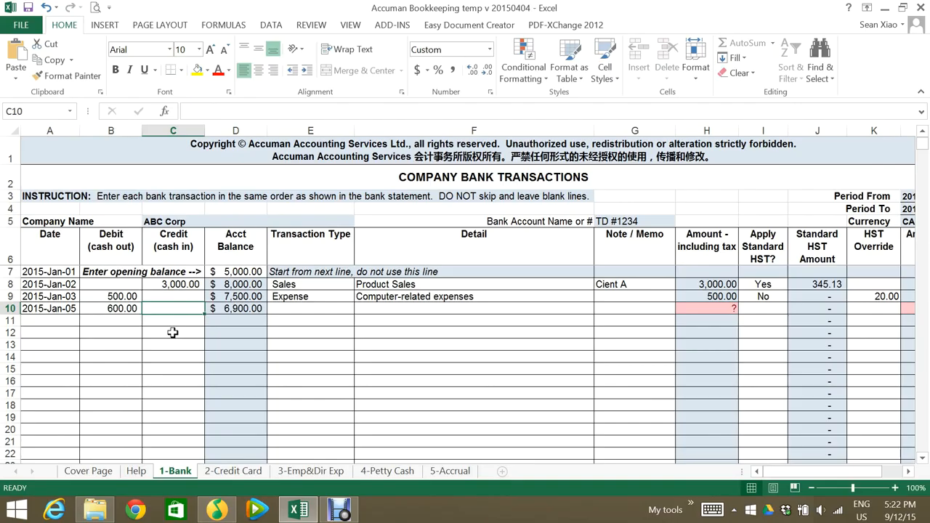
# Classify the 600 payment in row 10 as transaction type Purchase with detail Fixed assets (specify in the note column)
pyautogui.press('Tab')
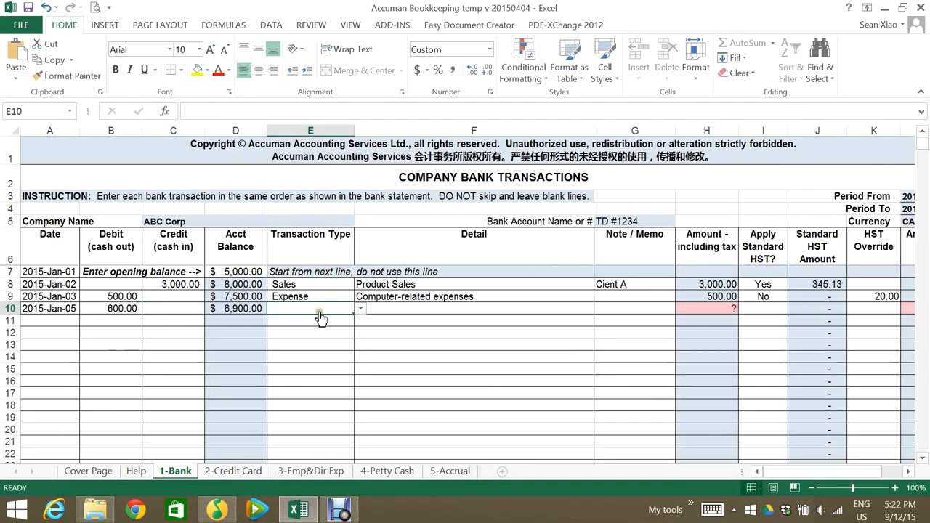
pyautogui.hotkey('alt', 'Down')
pyautogui.click(333, 341)
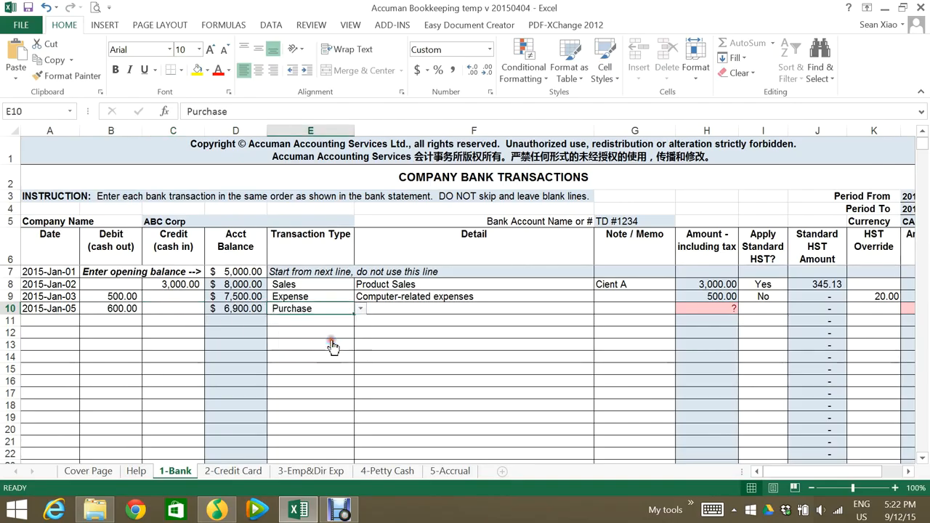
pyautogui.click(392, 310)
pyautogui.click(598, 309)
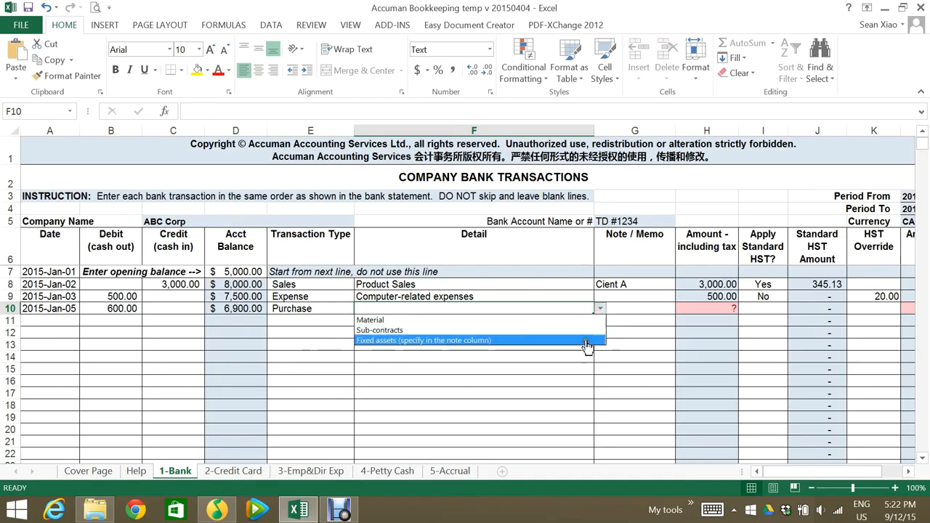
pyautogui.click(585, 341)
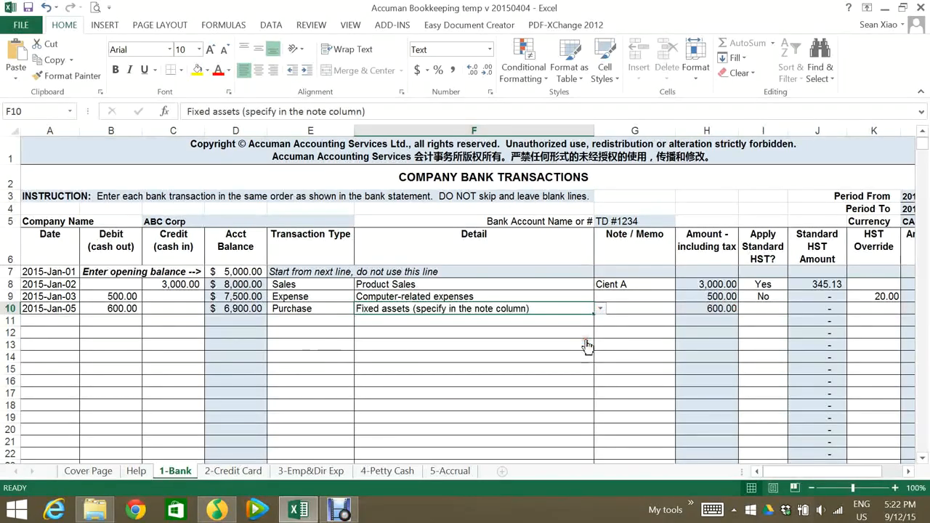
# Add the memo "Computer" to the row 10 purchase and set Apply Standard HST to Yes
pyautogui.press('Tab')
pyautogui.write('Co')
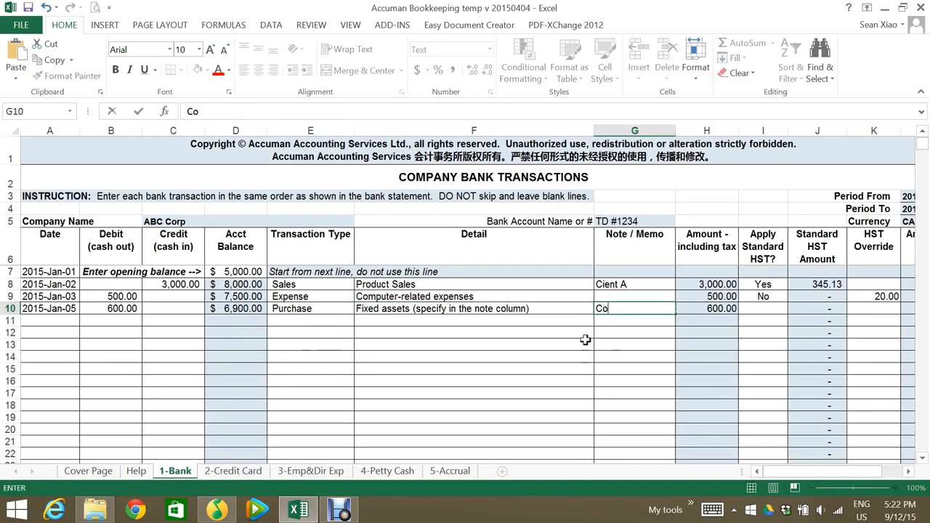
pyautogui.write('mputer')
pyautogui.press('Tab')
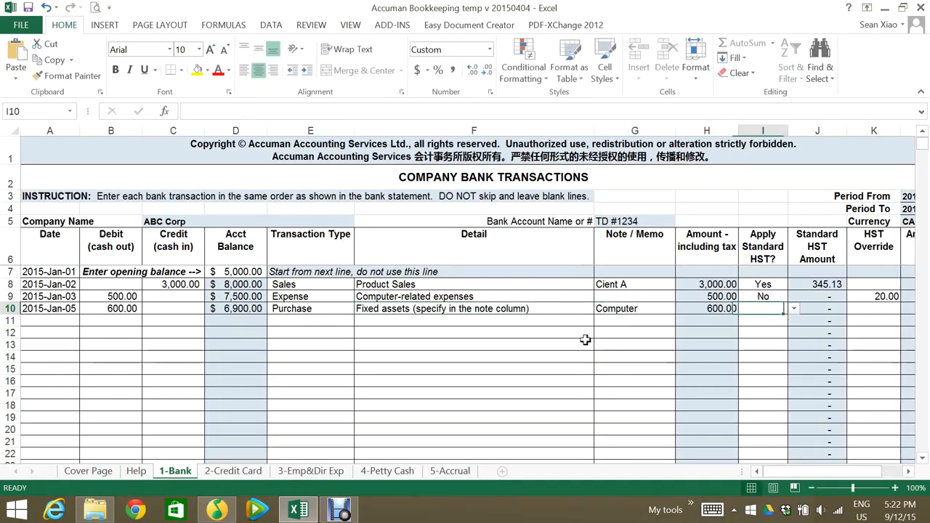
pyautogui.click(794, 308)
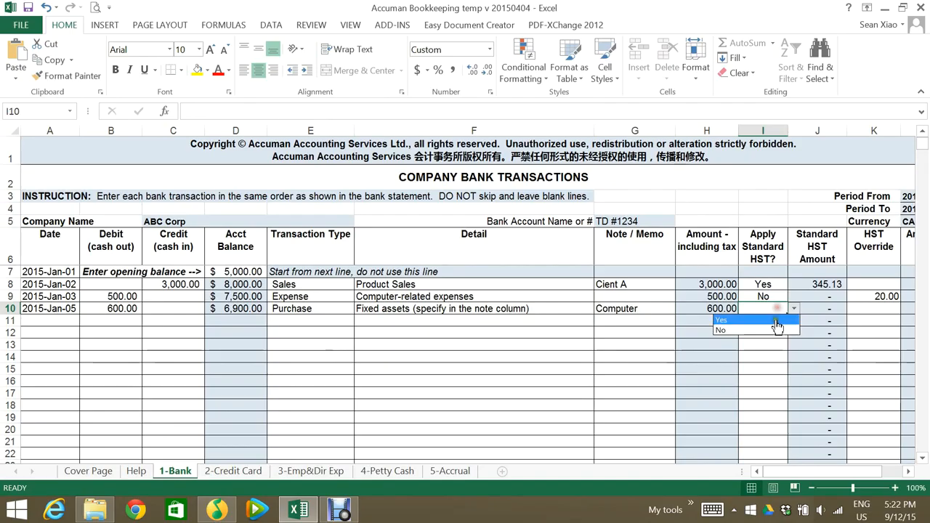
pyautogui.click(772, 318)
pyautogui.moveTo(877, 472)
pyautogui.mouseDown()
pyautogui.moveTo(889, 473)
pyautogui.moveTo(872, 473)
pyautogui.mouseUp()
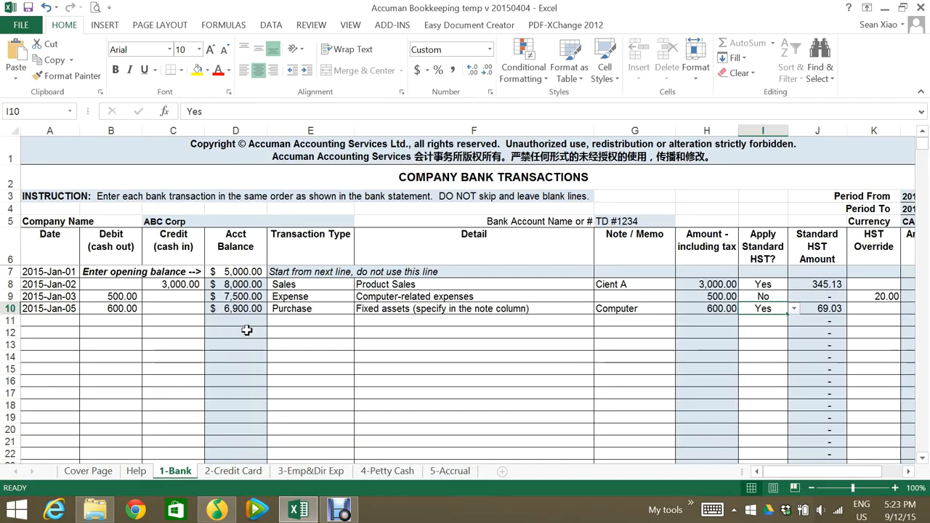
# Review the layouts of the 2-Credit Card, 3-Emp&Dir Exp, 4-Petty Cash and 5-Accrual sheets, and return to the 1-Bank sheet
pyautogui.click(242, 473)
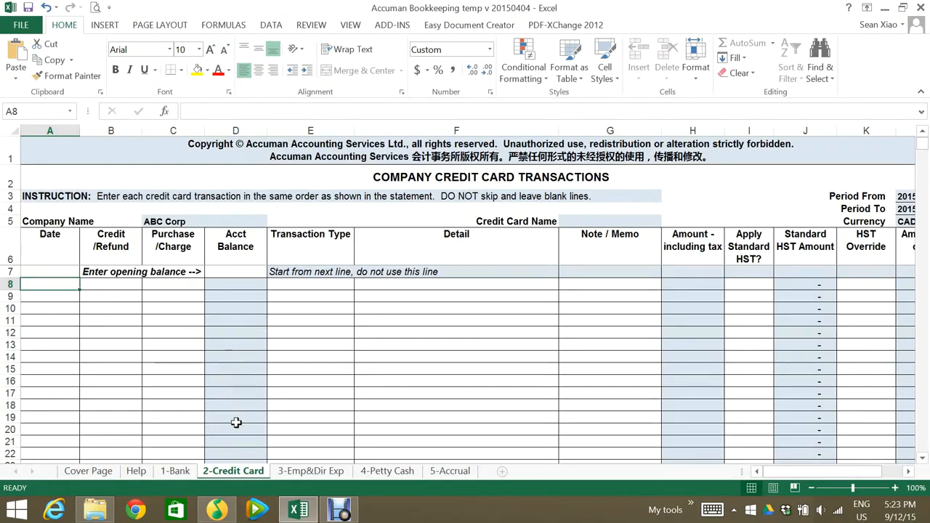
pyautogui.click(305, 472)
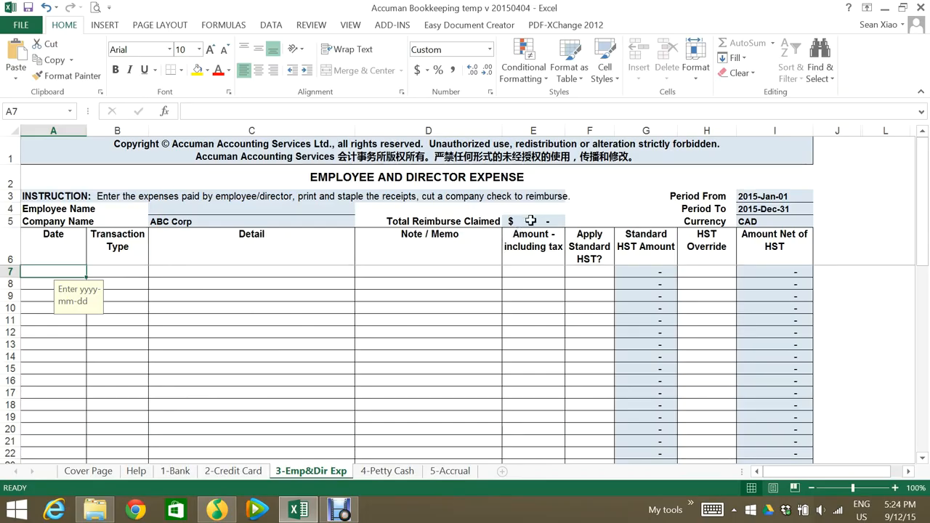
pyautogui.click(378, 473)
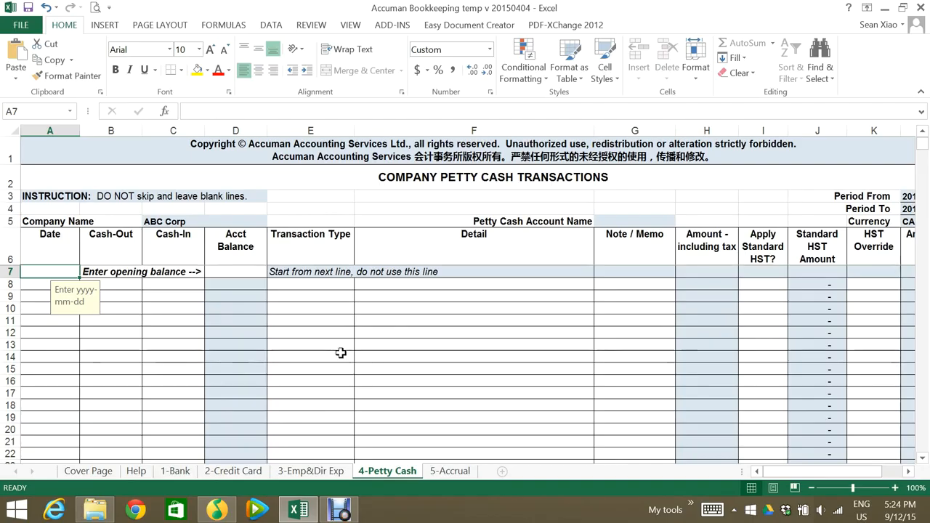
pyautogui.click(451, 472)
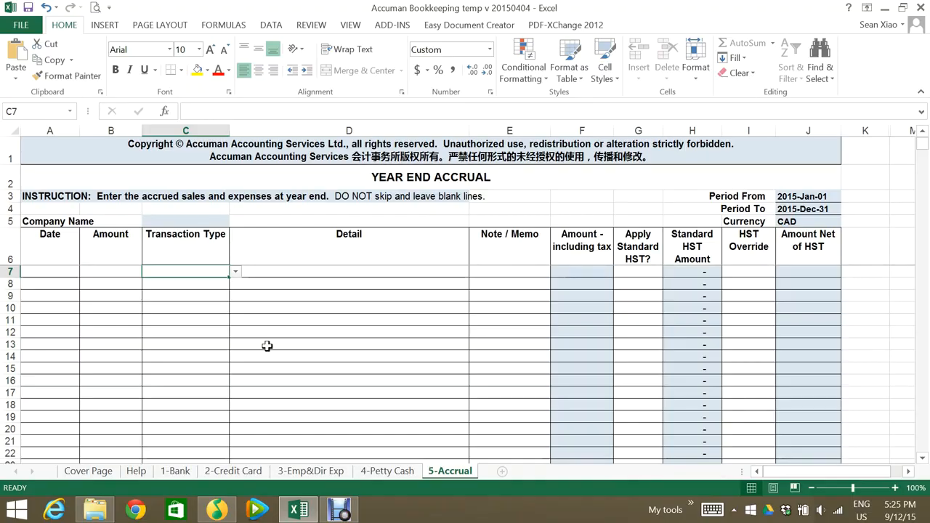
pyautogui.click(175, 470)
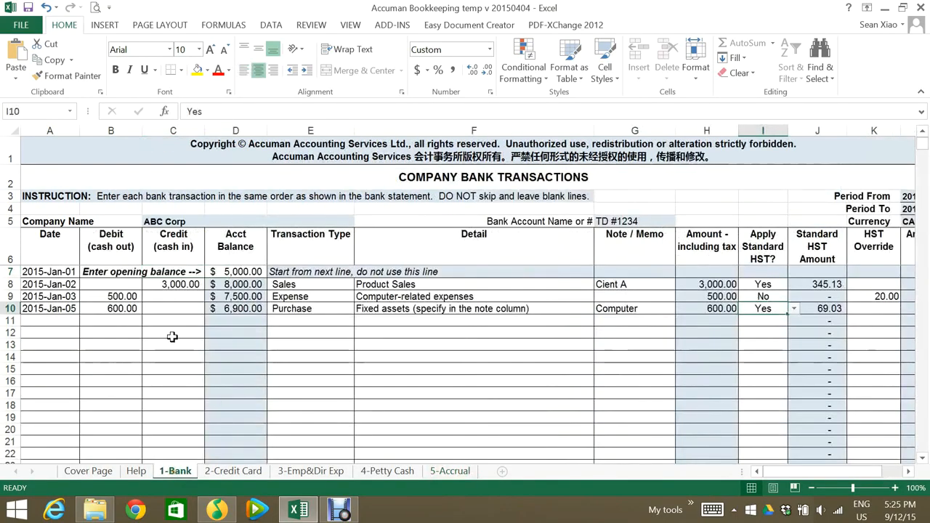